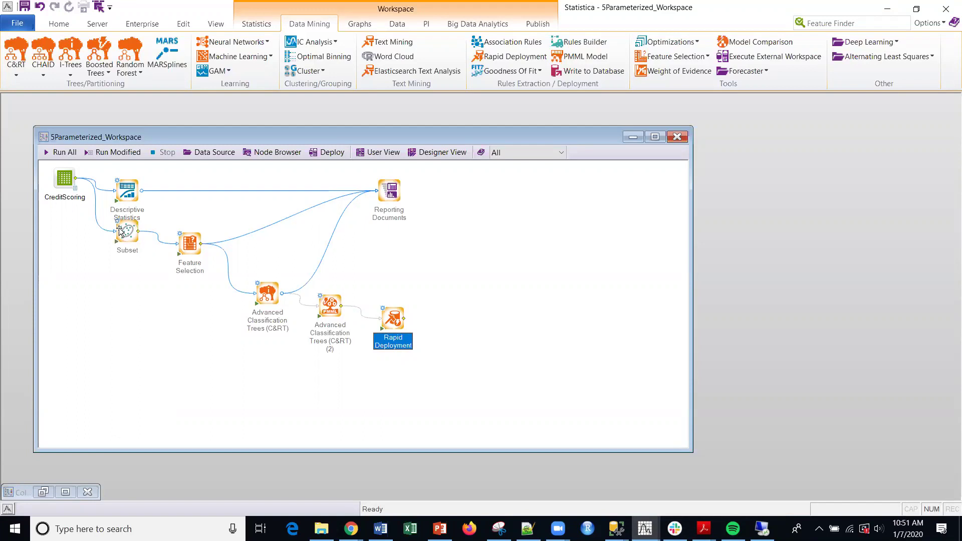
# Move the Subset node further below the Descriptive Statistics node and look over the available neural network analyses
pyautogui.moveTo(119, 230); pyautogui.dragTo(118, 256)
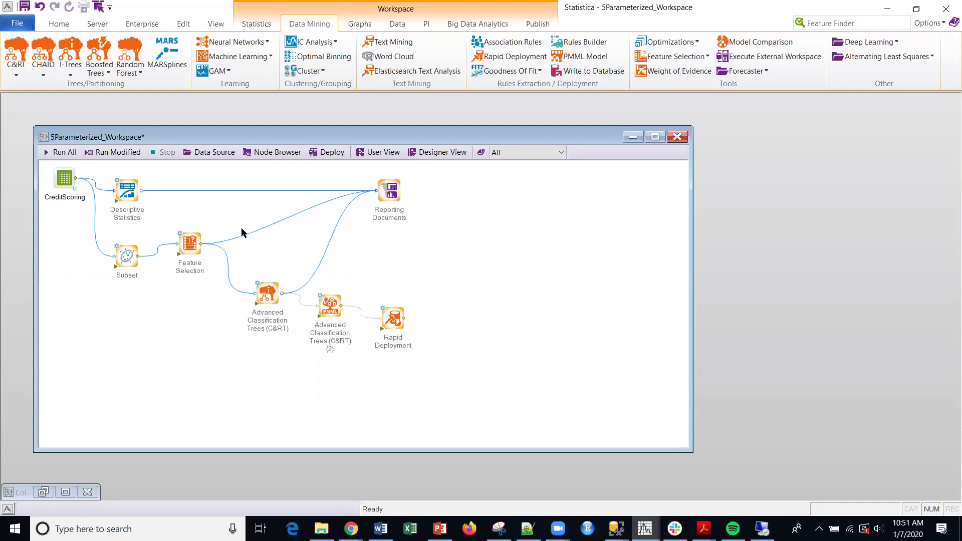
pyautogui.click(229, 43)
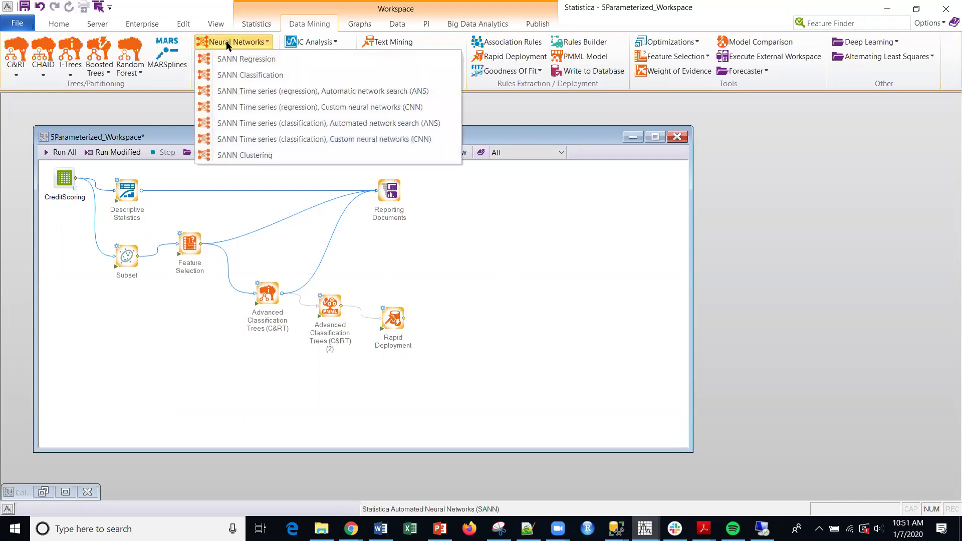
pyautogui.click(509, 229)
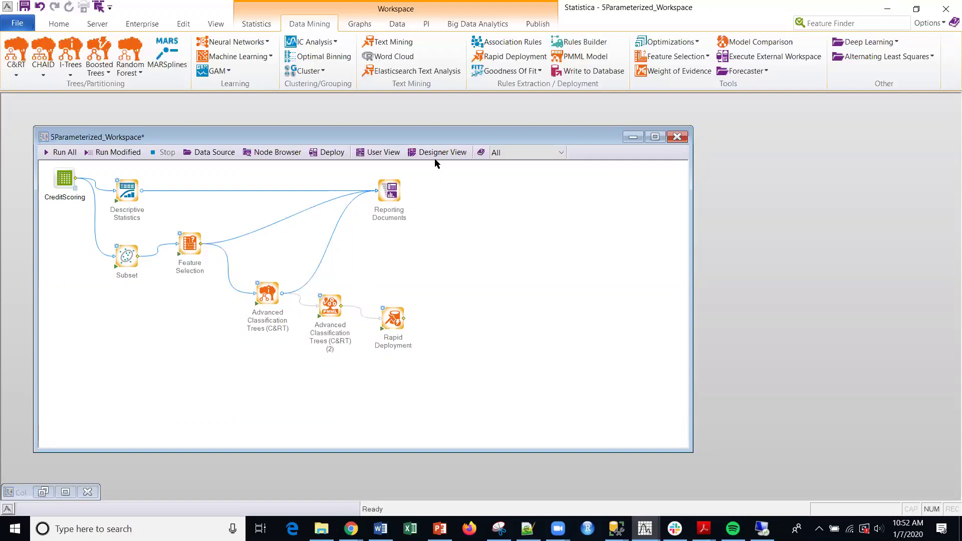
# Open the Descriptive Statistics node's user view and expand the Advanced Classification Trees (C&RT) and Subset parameter groups before closing it
pyautogui.doubleClick(124, 192)
pyautogui.click(251, 77)
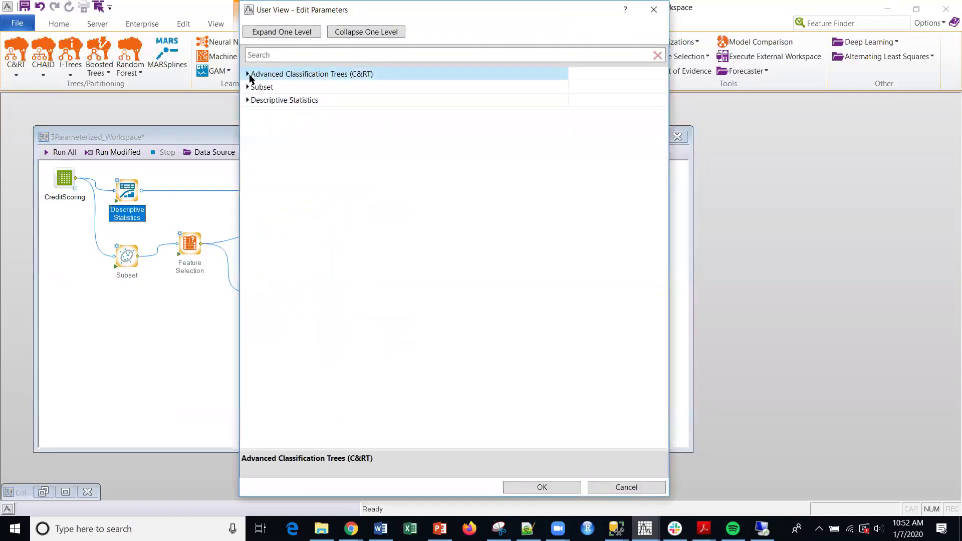
pyautogui.click(248, 75)
pyautogui.click(248, 113)
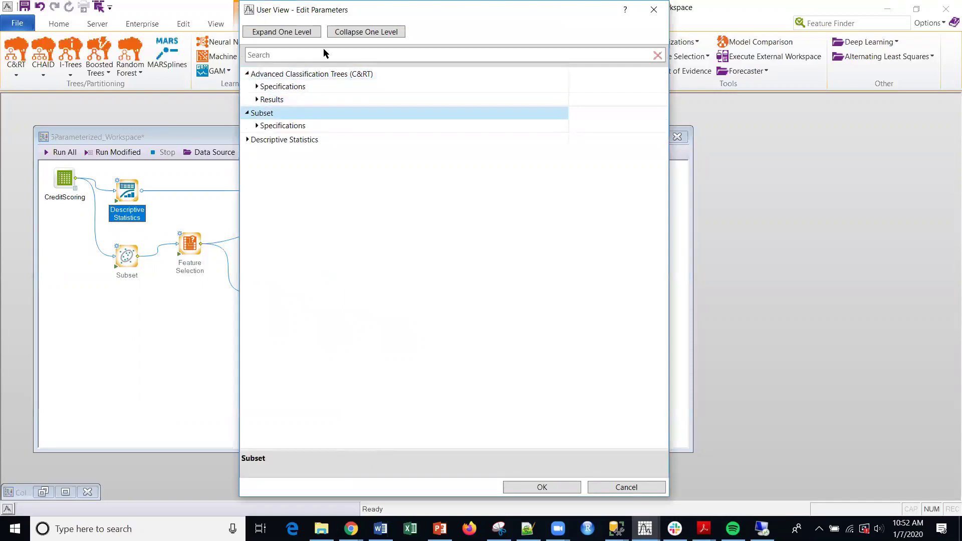
pyautogui.click(654, 10)
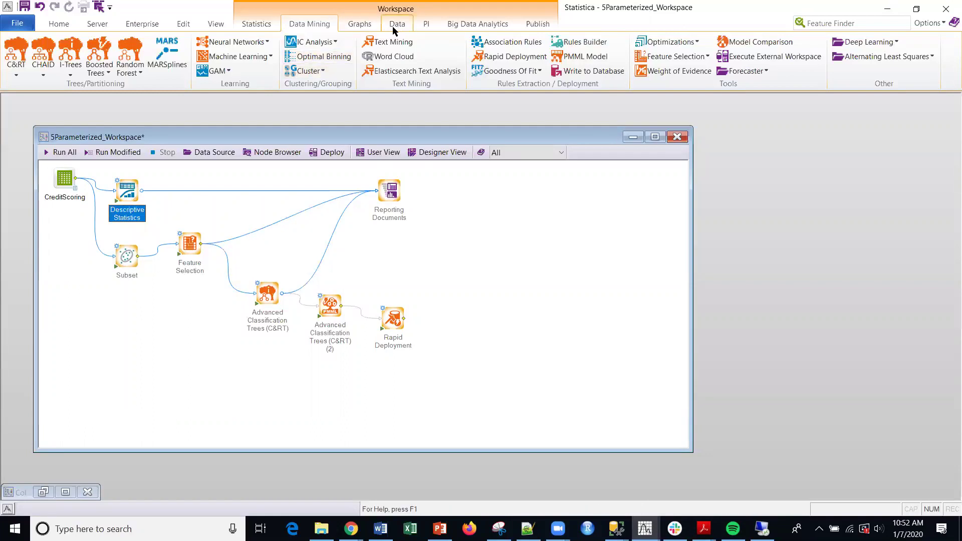
# Turn off the workspace's Enable User View option
pyautogui.click(215, 25)
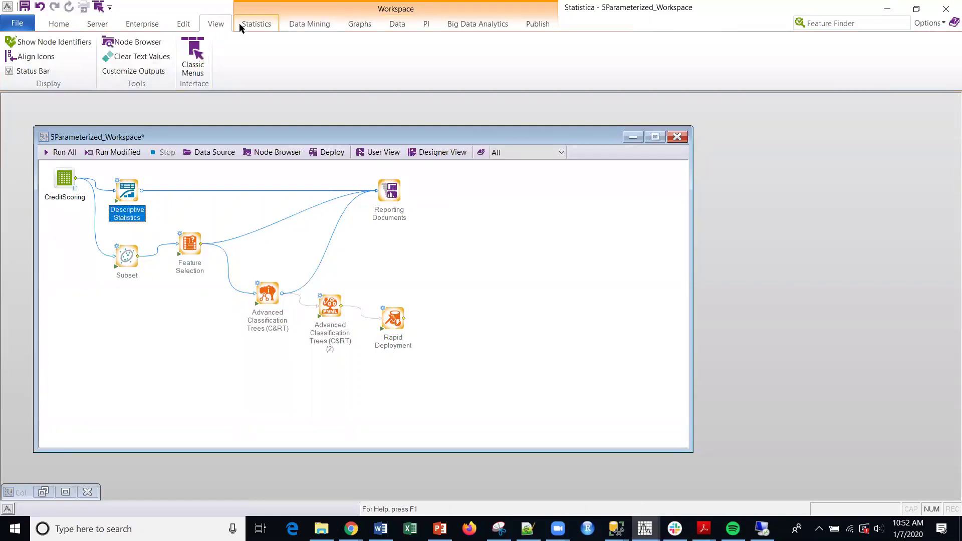
pyautogui.click(183, 24)
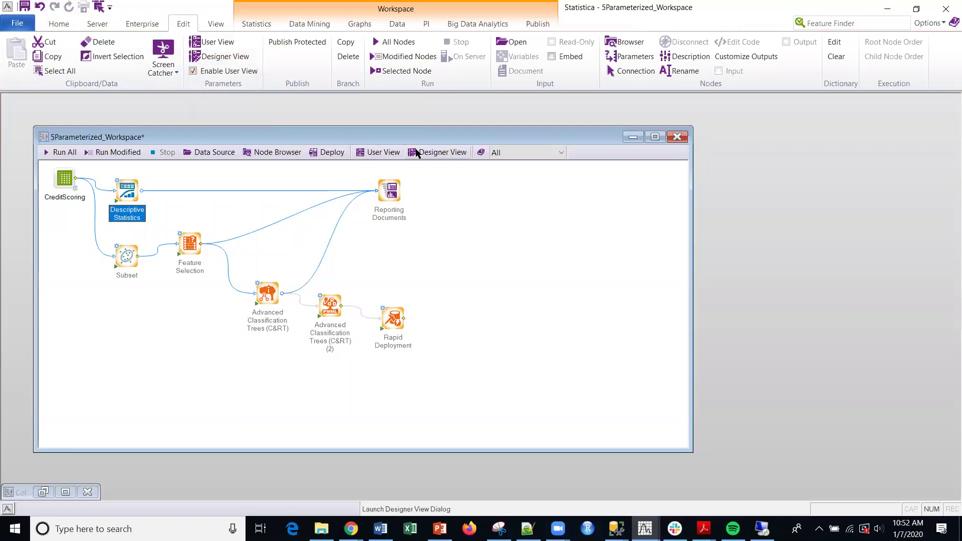
pyautogui.click(210, 71)
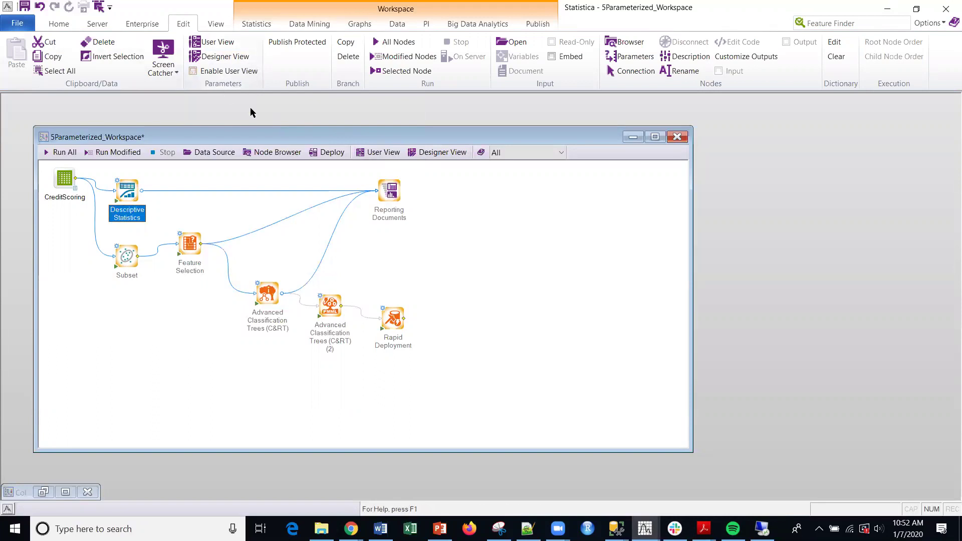
# Inspect the full specification dialogs of the Descriptive Statistics, Subset and Feature Selection nodes, closing each without changes
pyautogui.doubleClick(125, 189)
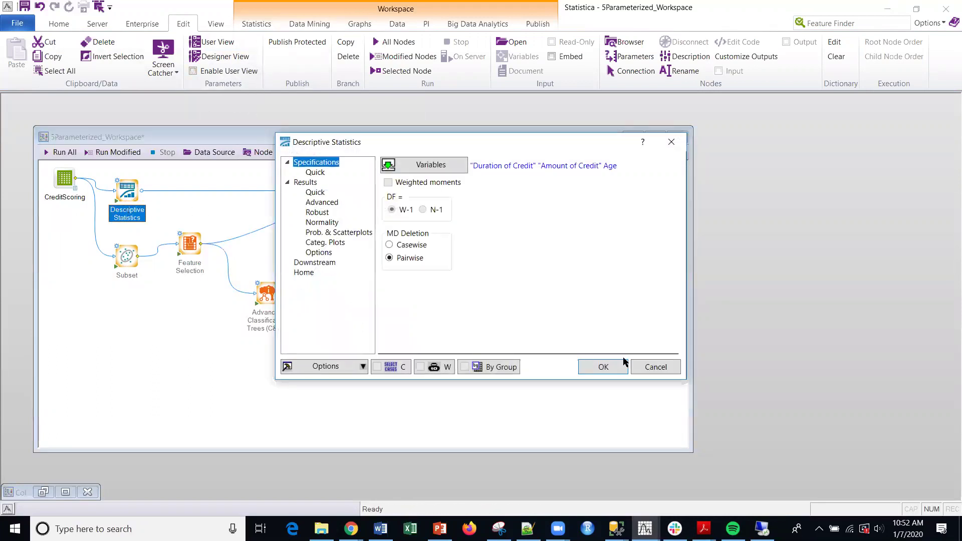
pyautogui.click(601, 366)
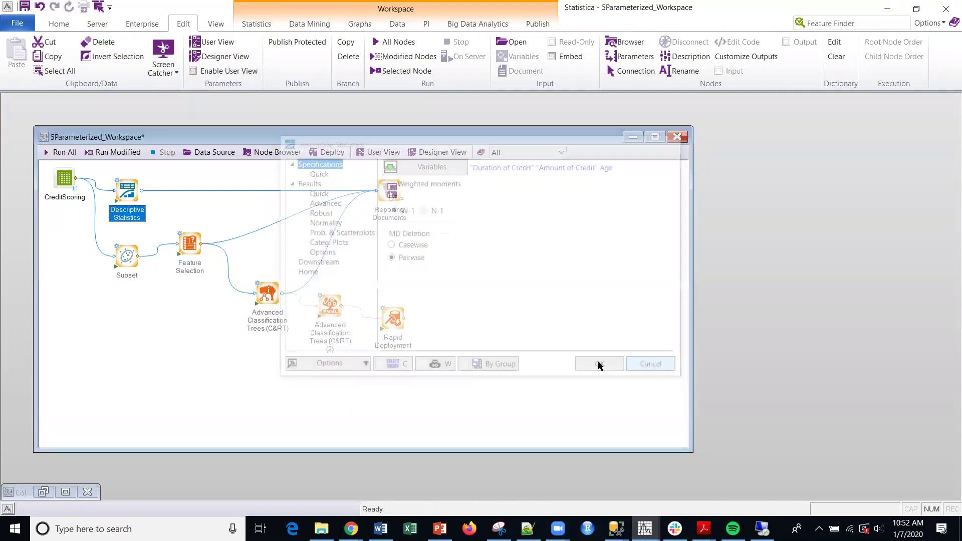
pyautogui.doubleClick(127, 257)
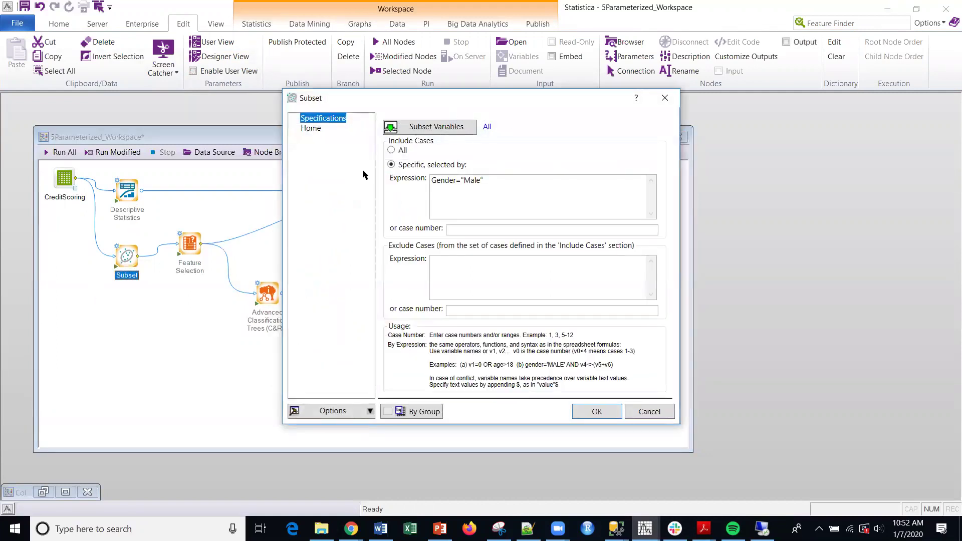
pyautogui.click(640, 411)
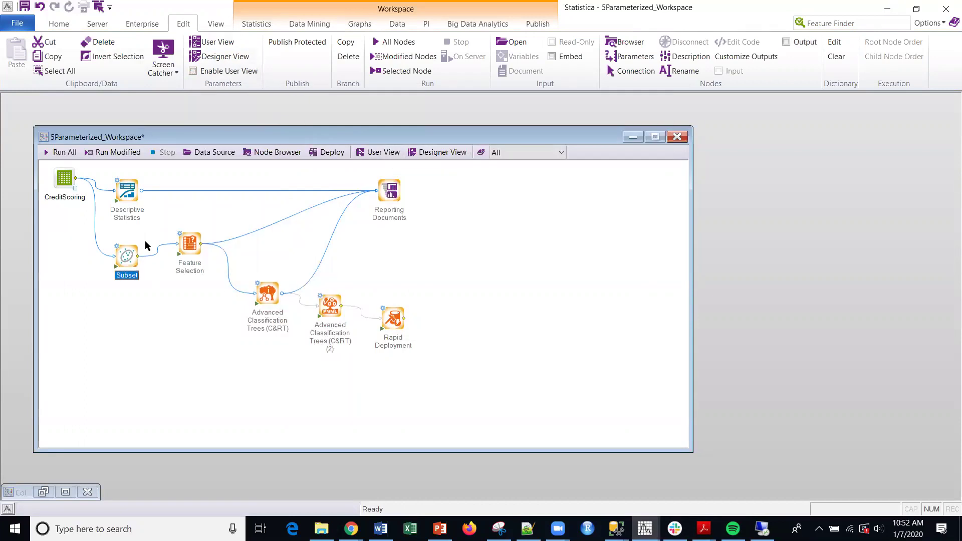
pyautogui.doubleClick(181, 243)
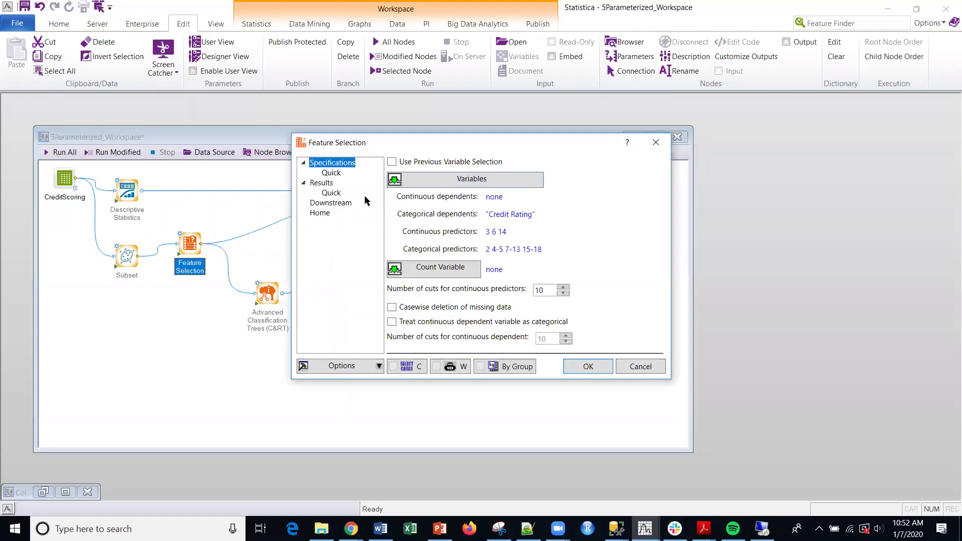
pyautogui.click(640, 367)
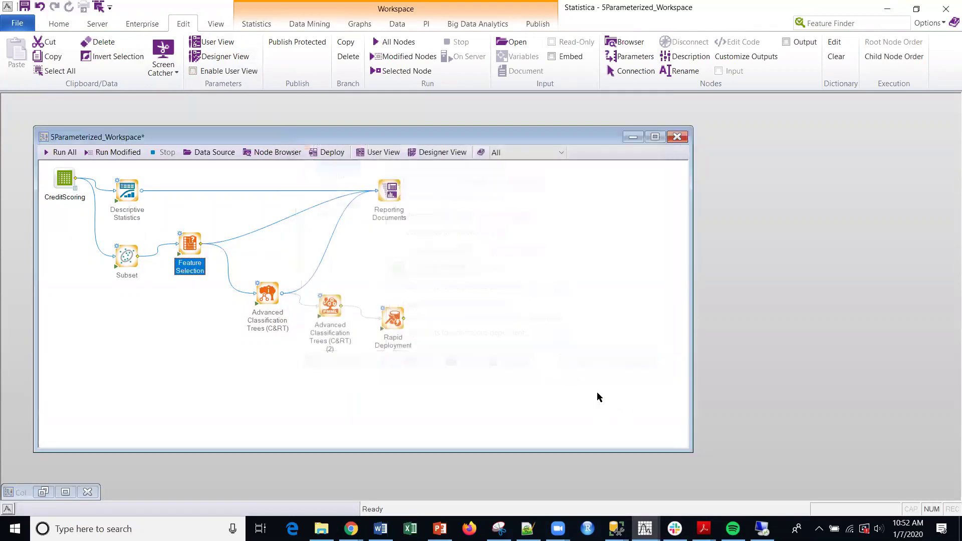
# Re-enable the user view and expand the selectable parameter groups of every supported node in the Designer View
pyautogui.click(194, 71)
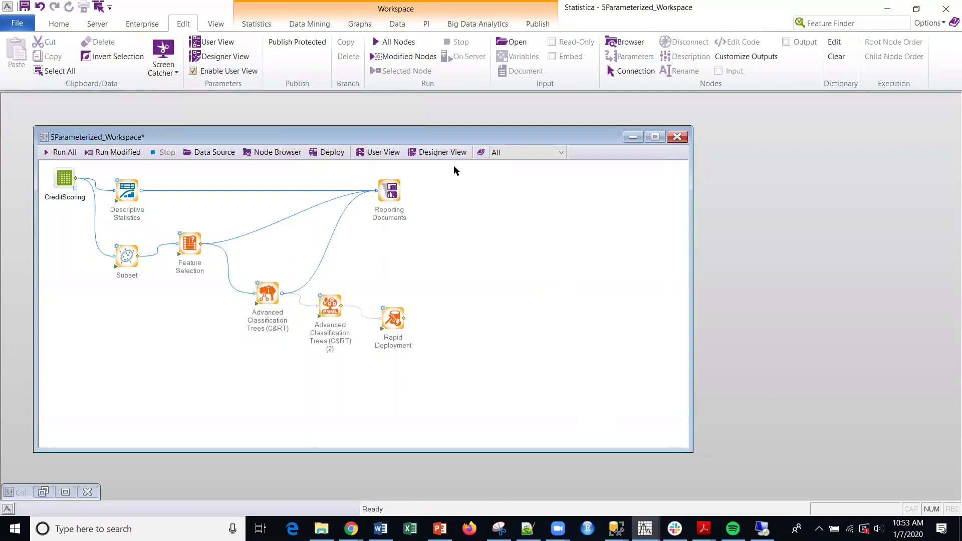
pyautogui.click(441, 153)
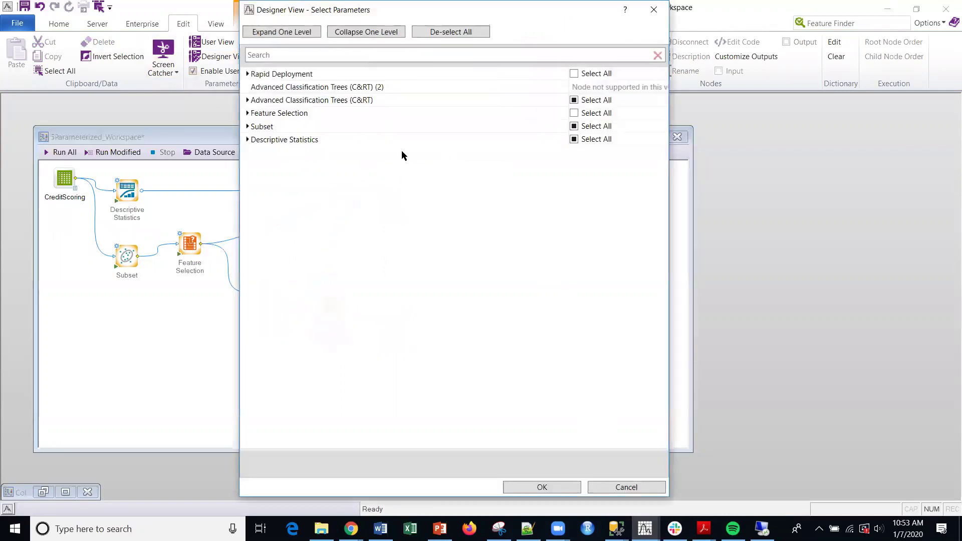
pyautogui.click(248, 74)
pyautogui.click(248, 75)
pyautogui.click(258, 87)
pyautogui.click(257, 87)
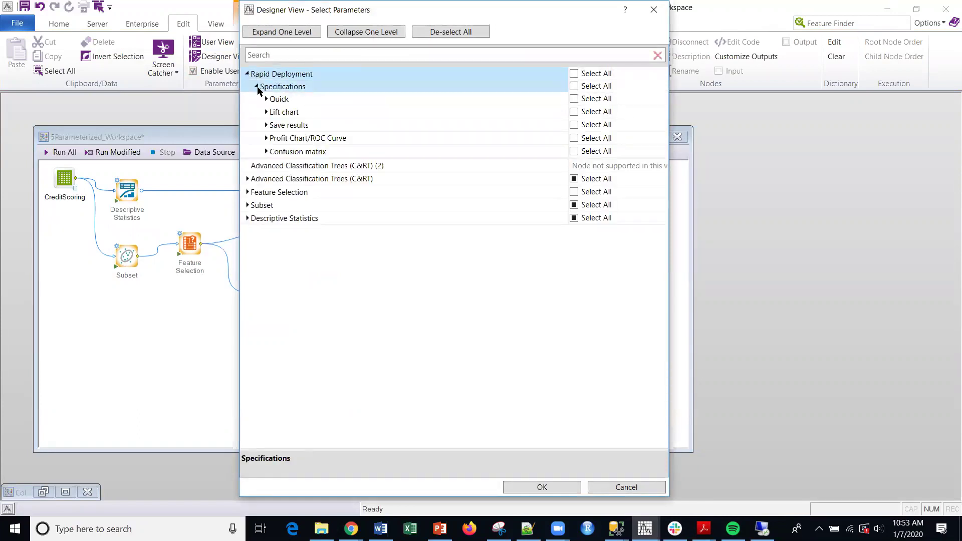
pyautogui.click(248, 179)
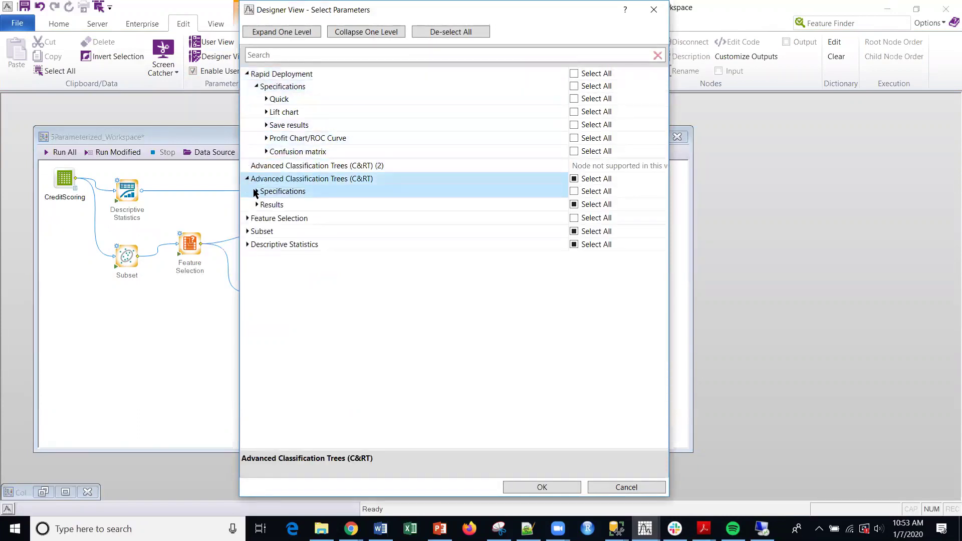
pyautogui.click(248, 218)
pyautogui.click(247, 258)
pyautogui.click(247, 284)
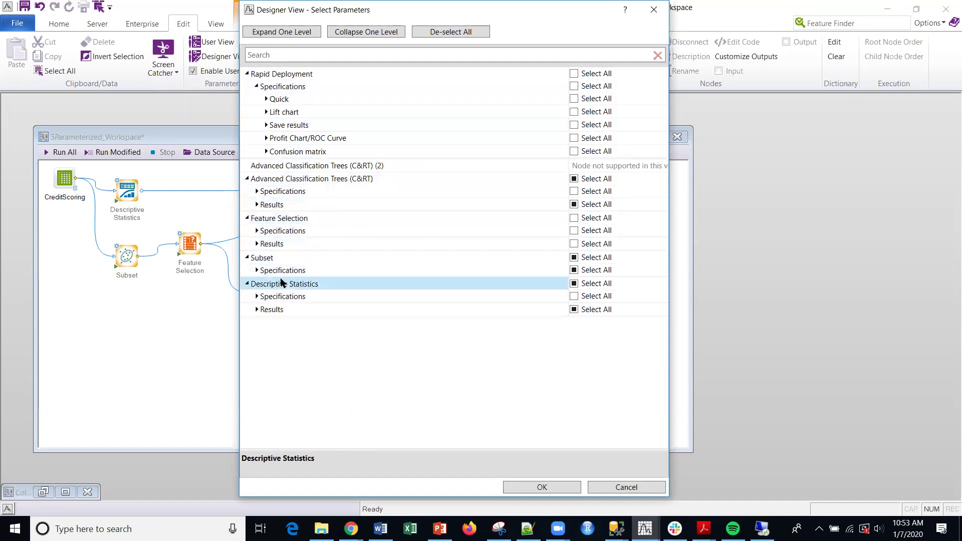
# Examine Rapid Deployment's Quick and Lift chart parameters, including the Model list display properties, and close the Designer View without changes
pyautogui.click(266, 99)
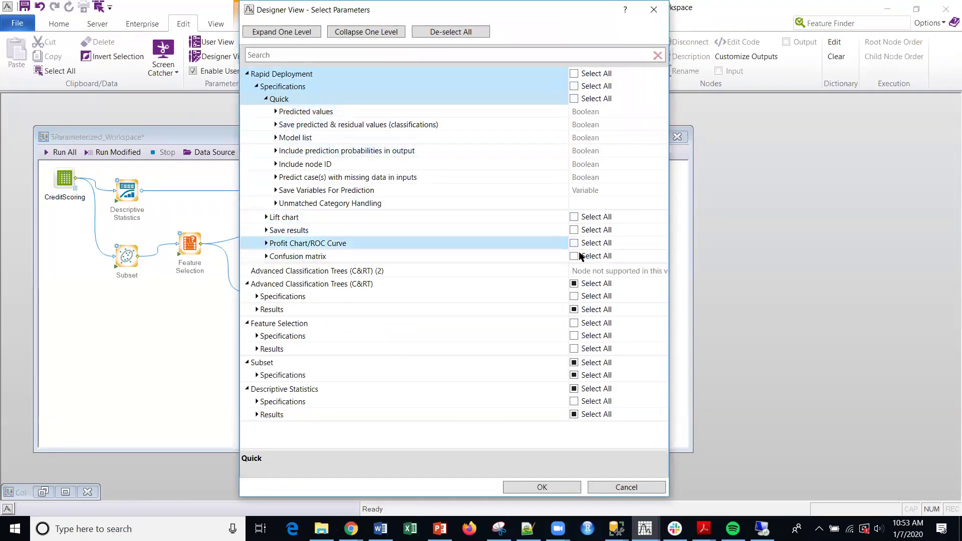
pyautogui.click(265, 218)
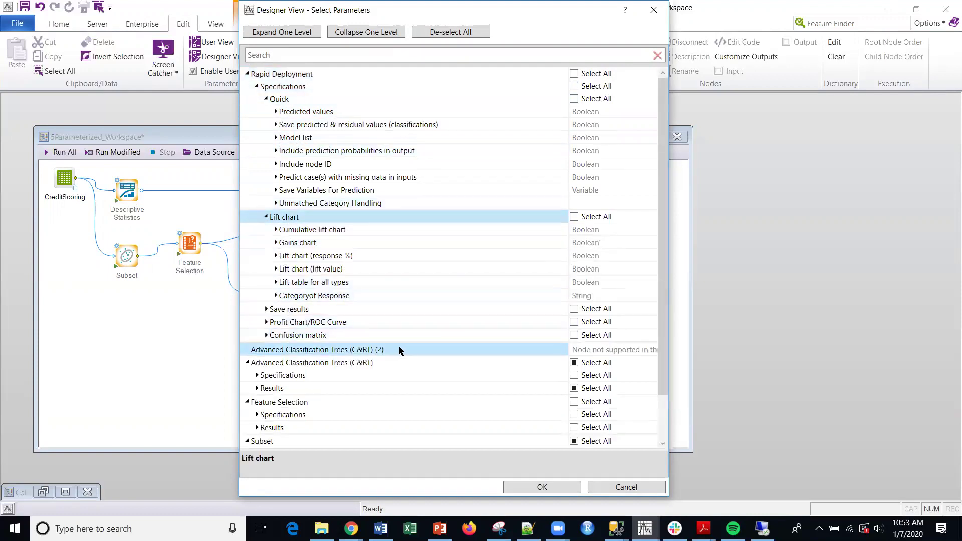
pyautogui.click(305, 350)
pyautogui.scroll(-2, 348, 345)
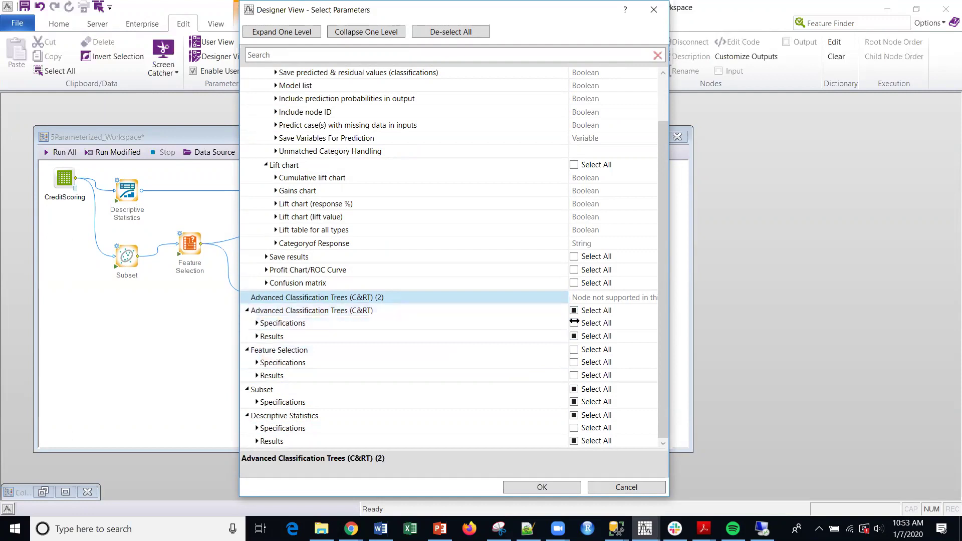
pyautogui.click(292, 86)
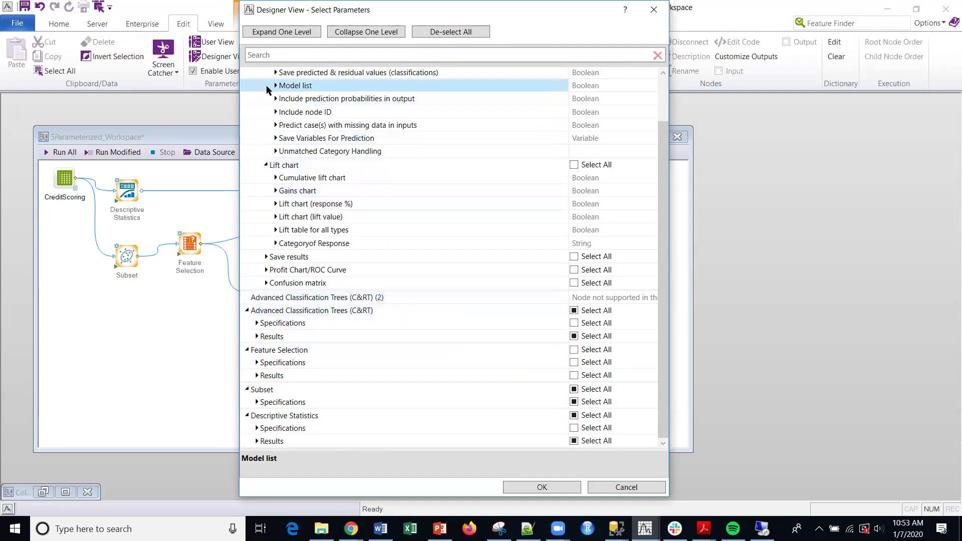
pyautogui.click(275, 86)
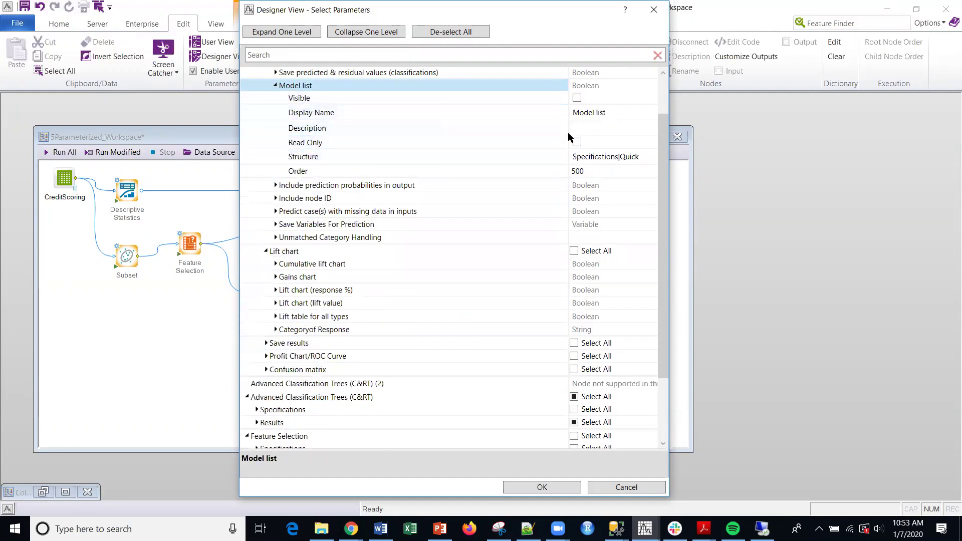
pyautogui.click(273, 186)
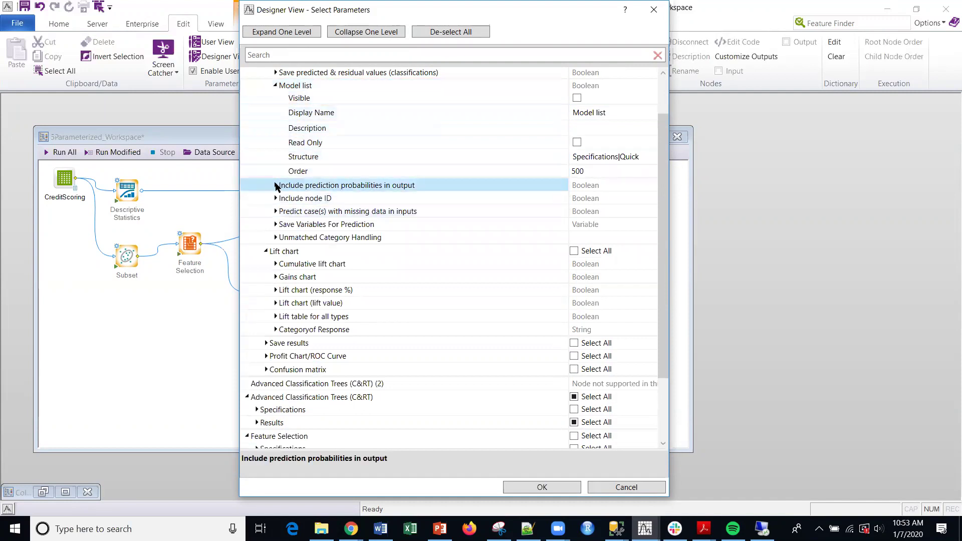
pyautogui.click(653, 11)
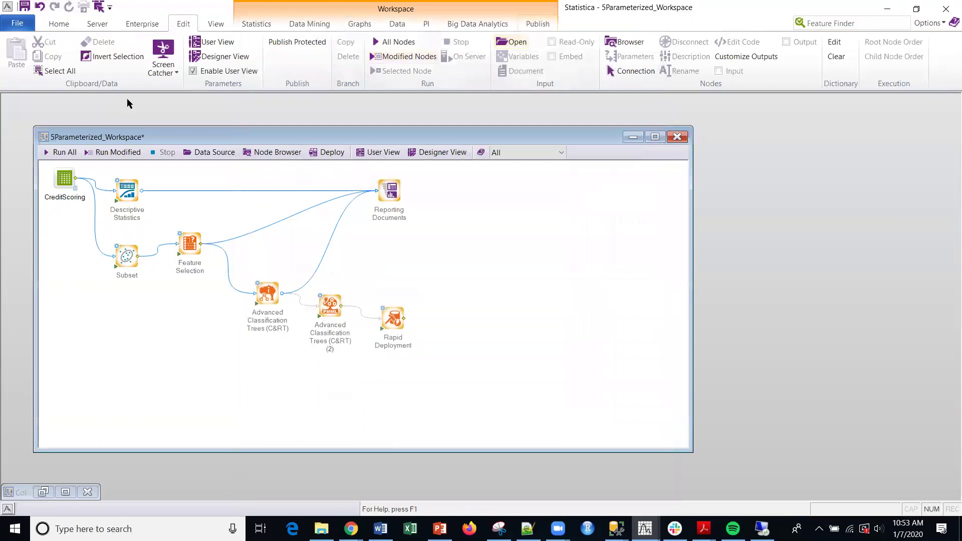
# Open the User View and examine the Specifications and Results parameters exposed for Advanced Classification Trees (C&RT)
pyautogui.click(215, 42)
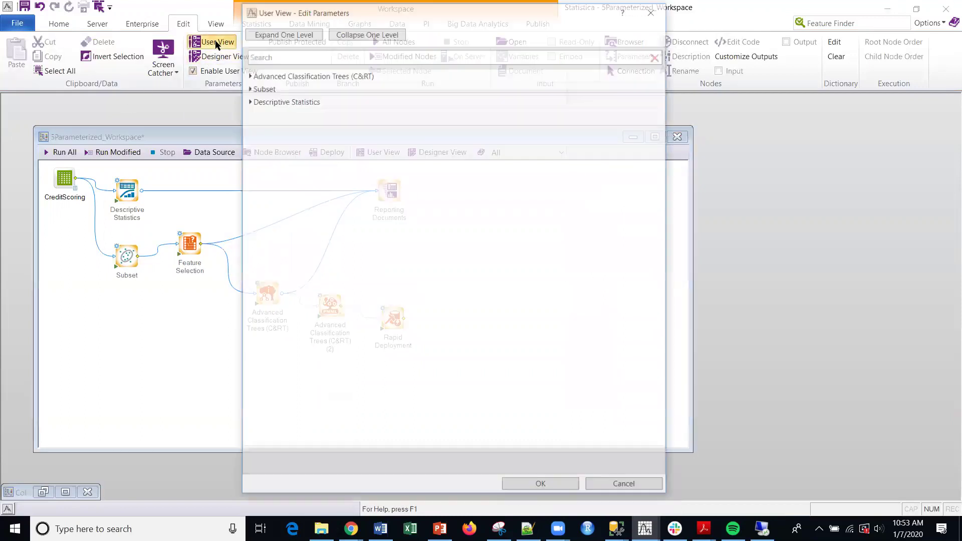
pyautogui.click(247, 73)
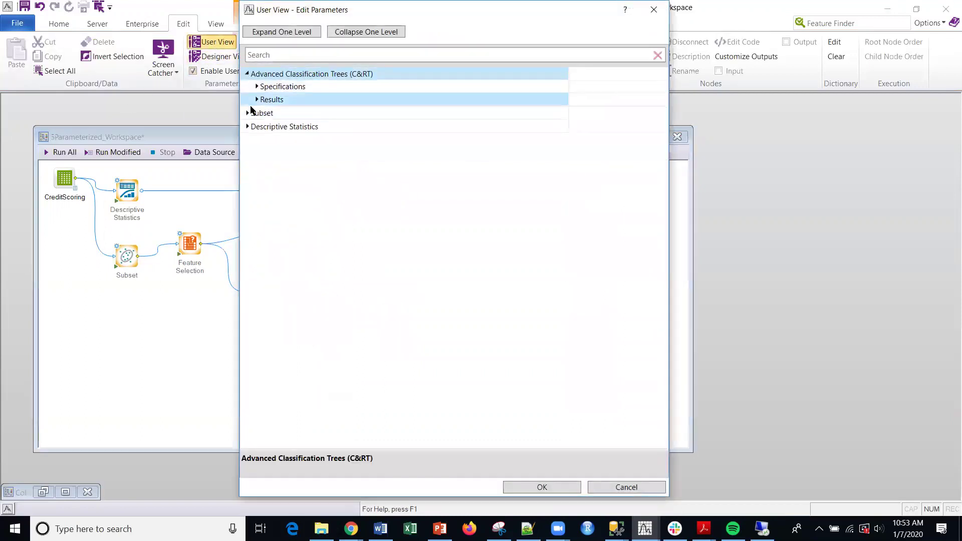
pyautogui.click(247, 113)
pyautogui.click(247, 140)
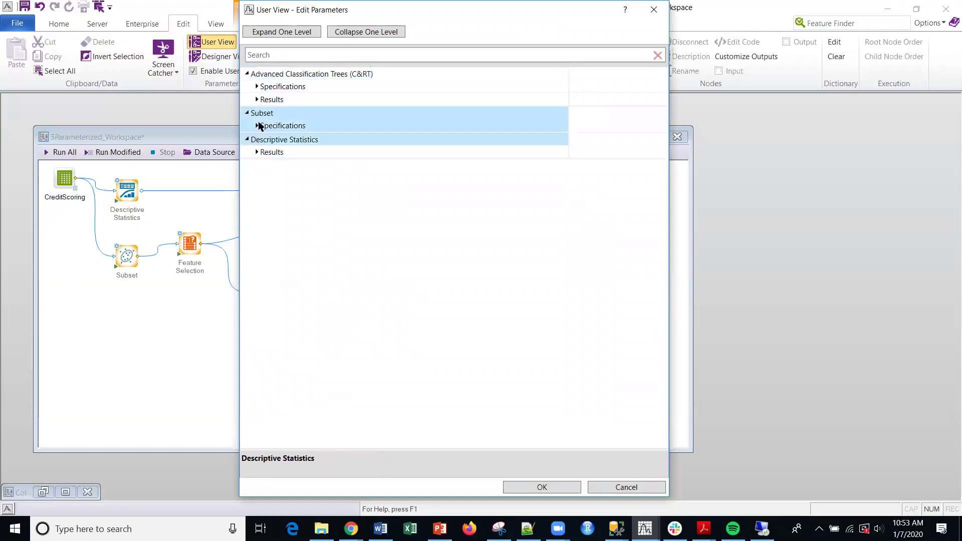
pyautogui.click(256, 87)
pyautogui.click(257, 112)
pyautogui.click(267, 99)
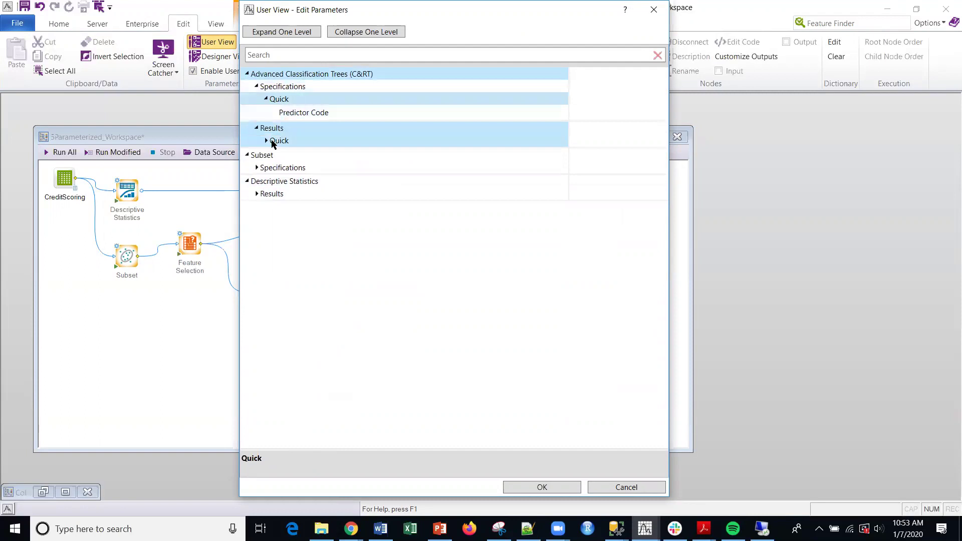
# Review the Subset include expression and Descriptive Statistics' Quick and Prob. & Scatterplots options, and accept the User View unchanged
pyautogui.click(258, 169)
pyautogui.click(258, 210)
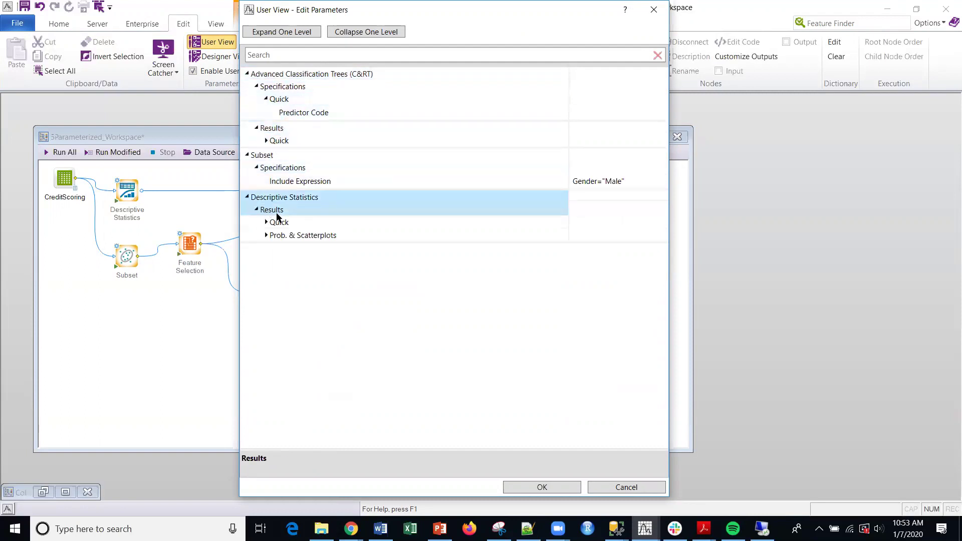
pyautogui.click(268, 223)
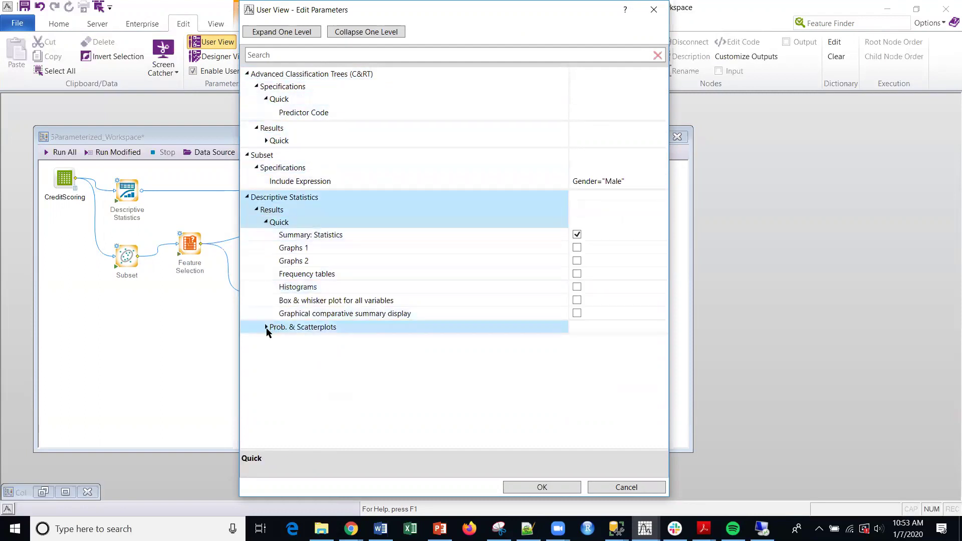
pyautogui.click(266, 328)
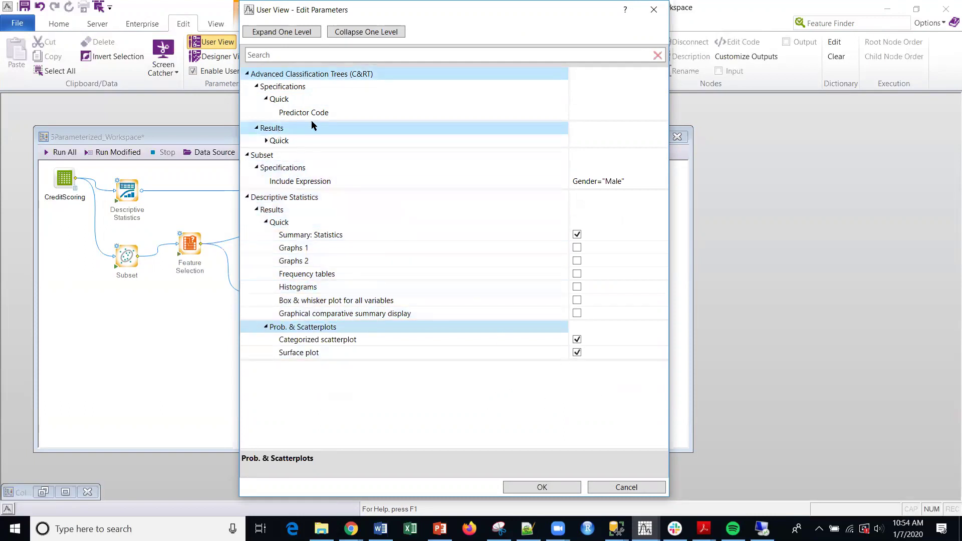
pyautogui.click(541, 488)
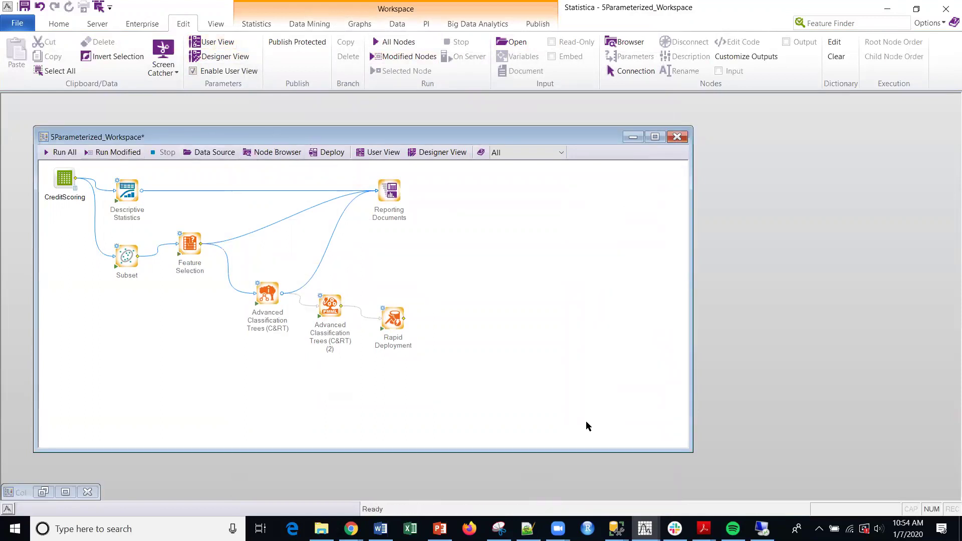
# Switch to the Statistica Server login page in Chrome and try to sign in with the Windows login
pyautogui.click(351, 529)
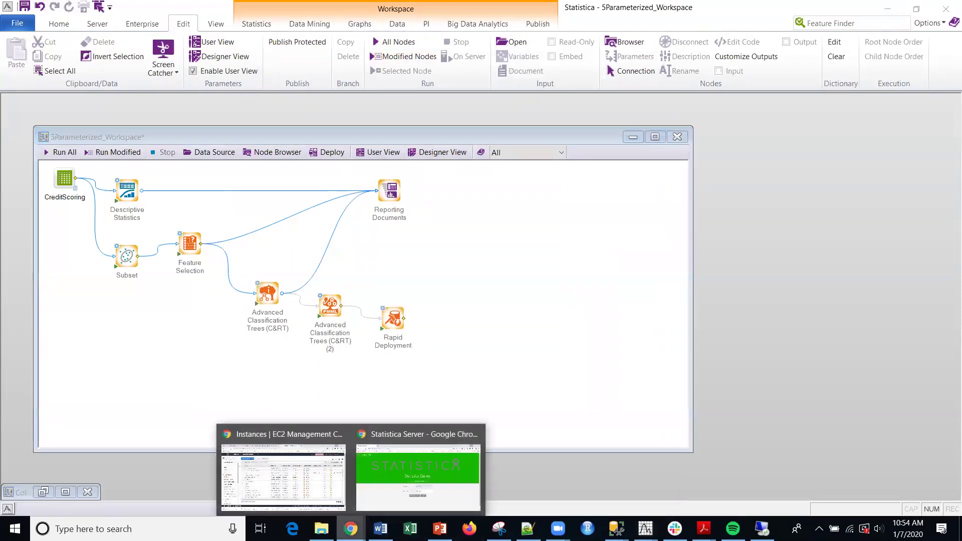
pyautogui.click(405, 451)
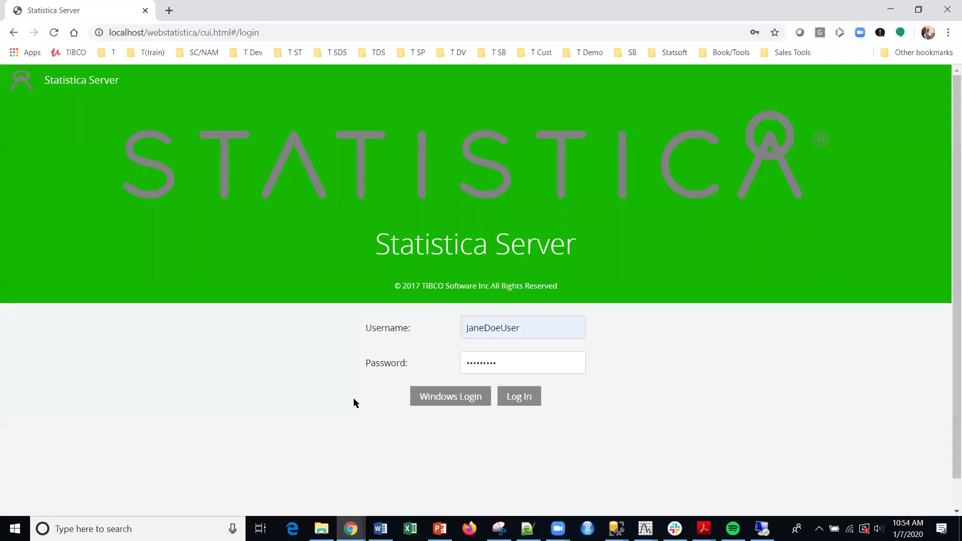
pyautogui.click(554, 324)
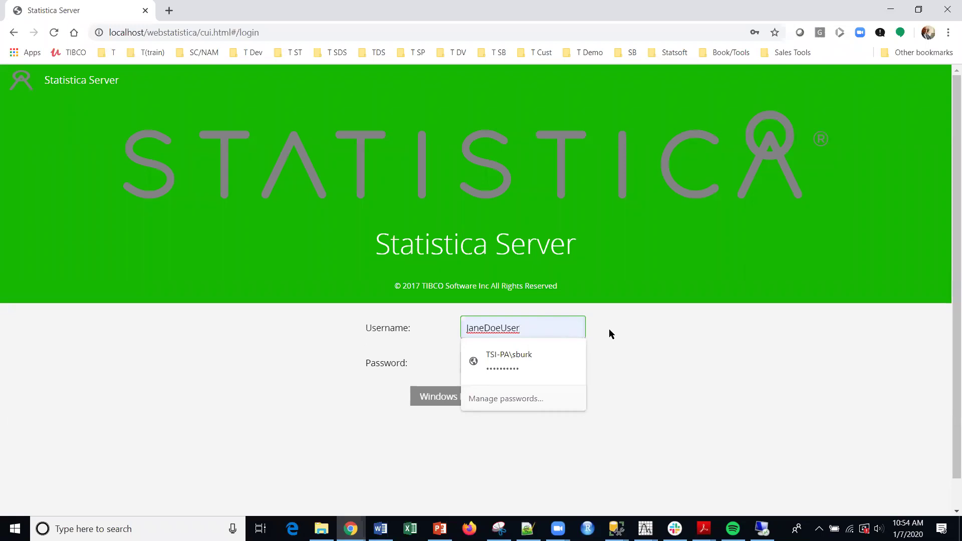
pyautogui.click(639, 328)
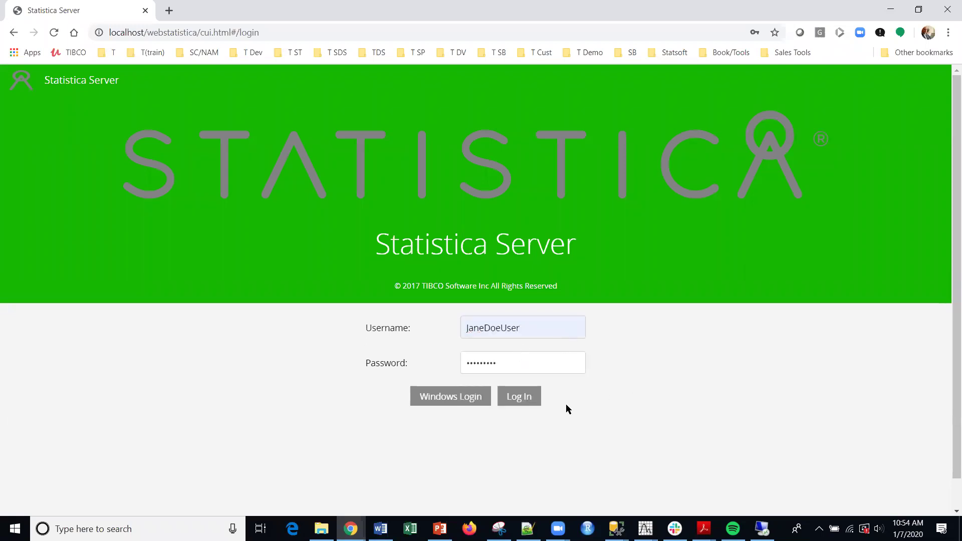
pyautogui.click(451, 397)
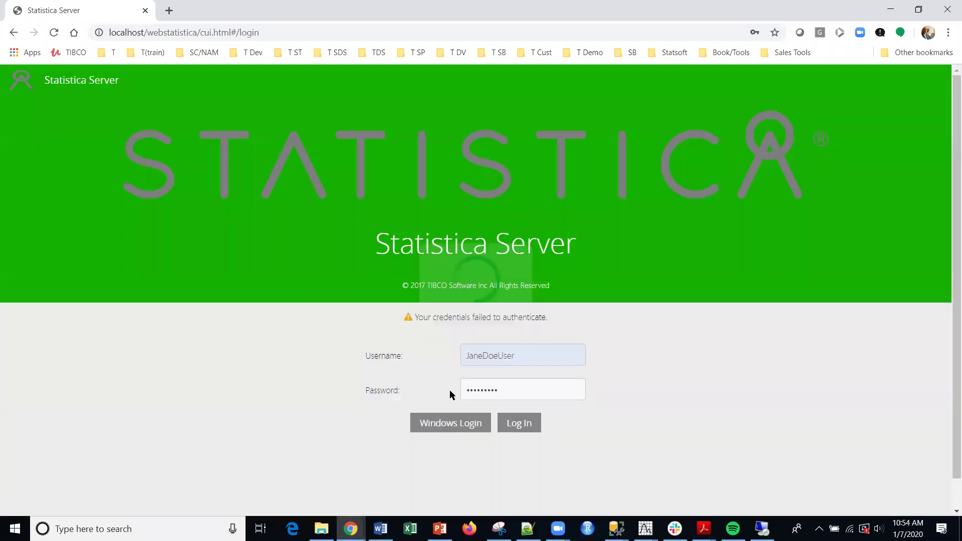
# Replace the entry in the password field with the account password and log in to Statistica Server
pyautogui.doubleClick(503, 389)
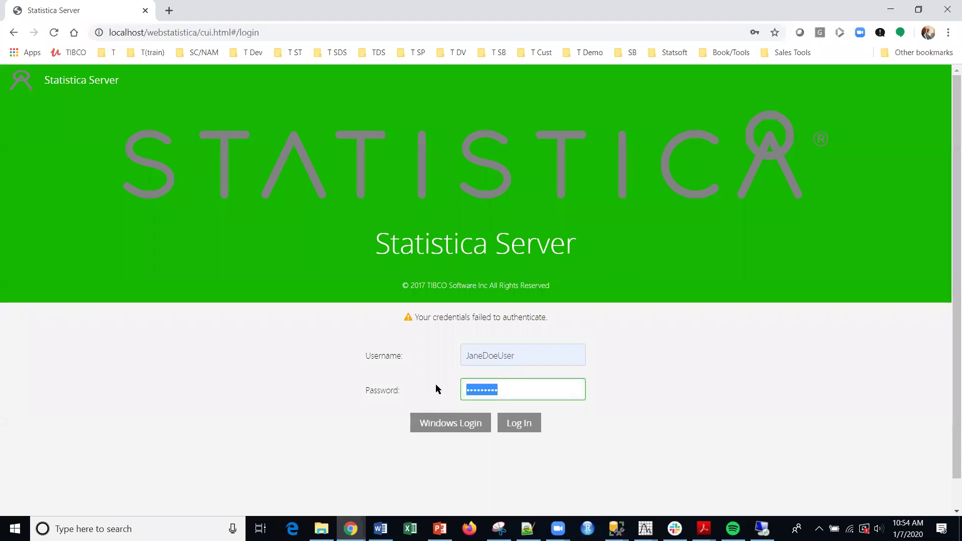
pyautogui.press('BackSpace')
pyautogui.write('•••••••••')
pyautogui.press('Return')
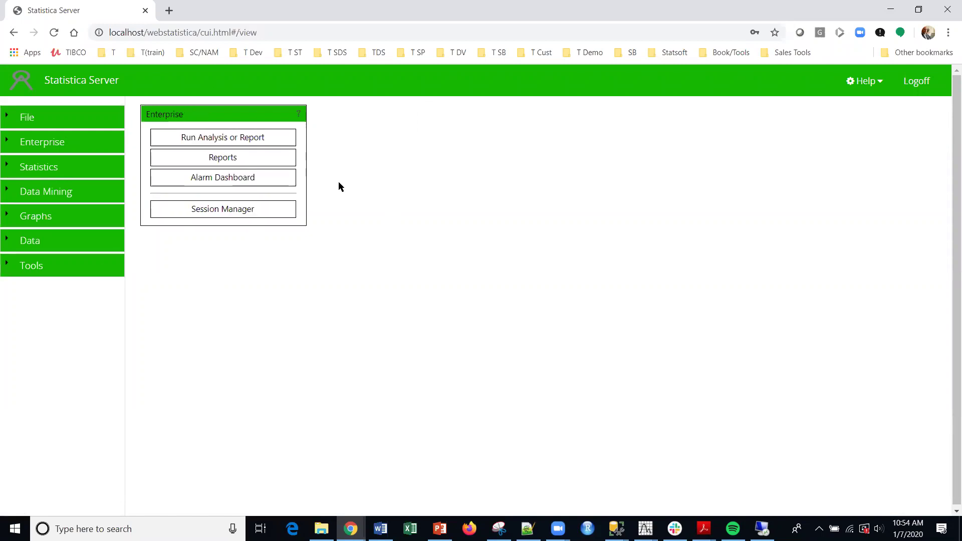
# Run 5Parameterized_Workspace from the Citizen Data Scientist folder under 2020 D2 as an Enterprise analysis
pyautogui.click(230, 141)
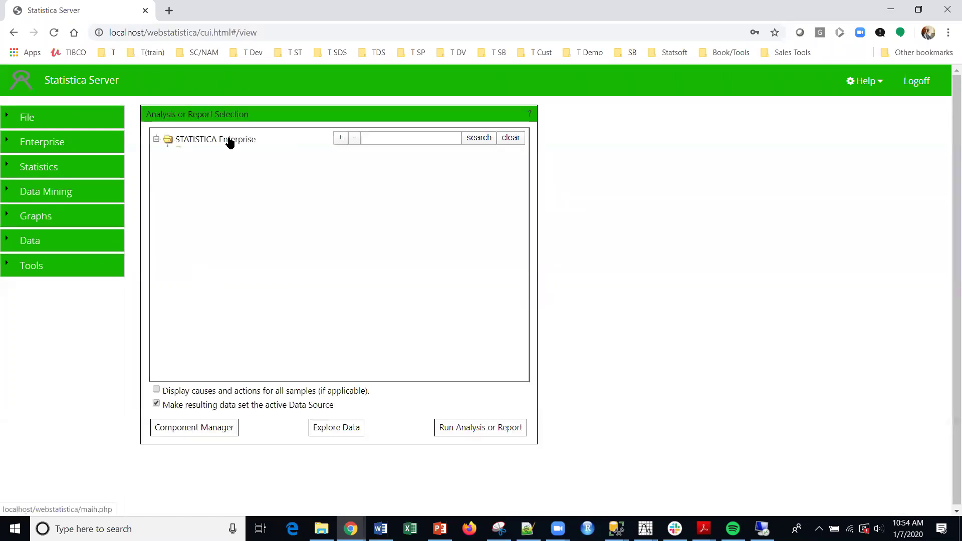
pyautogui.click(167, 150)
pyautogui.click(179, 161)
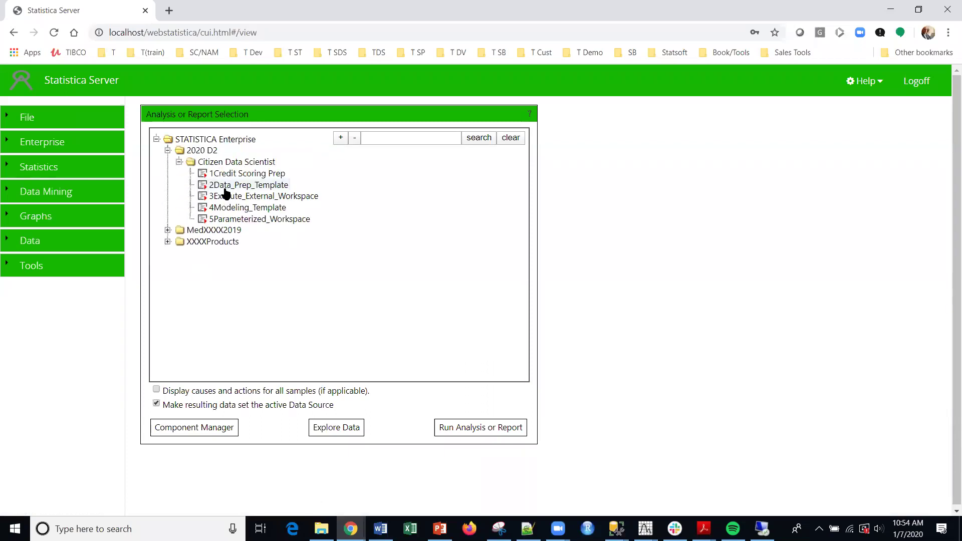
pyautogui.click(234, 219)
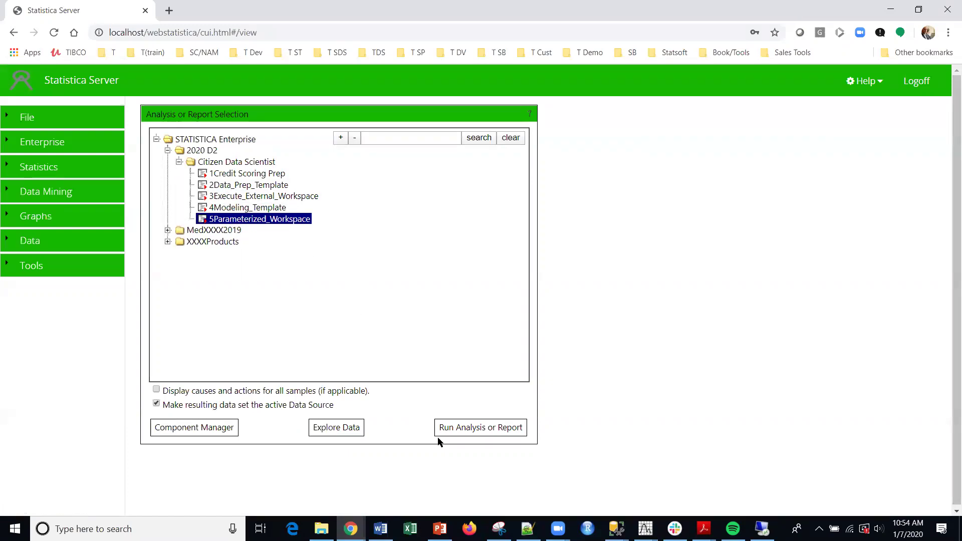
pyautogui.click(465, 429)
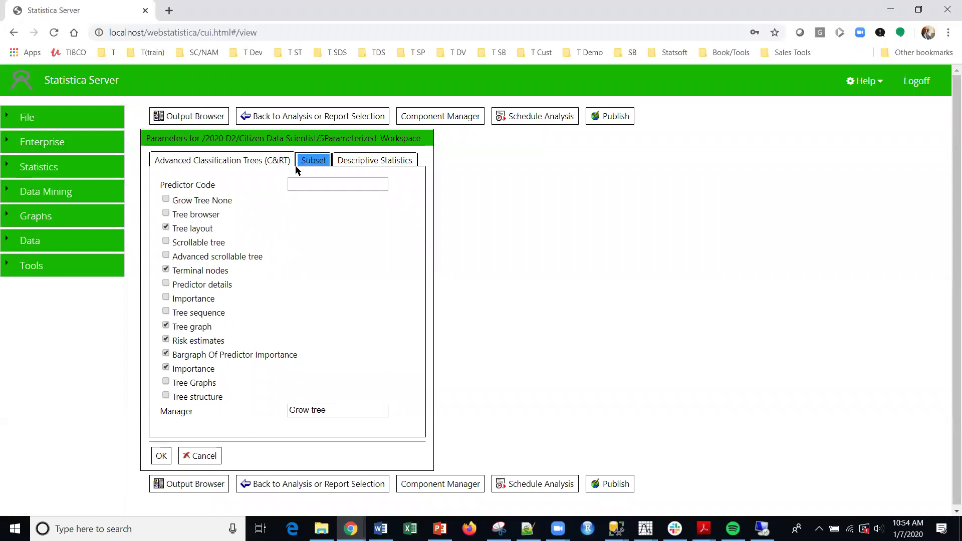
# Review the Advanced Classification Trees (C&RT), Subset and Descriptive Statistics parameters, and accept them to run the workspace
pyautogui.click(166, 199)
pyautogui.click(310, 162)
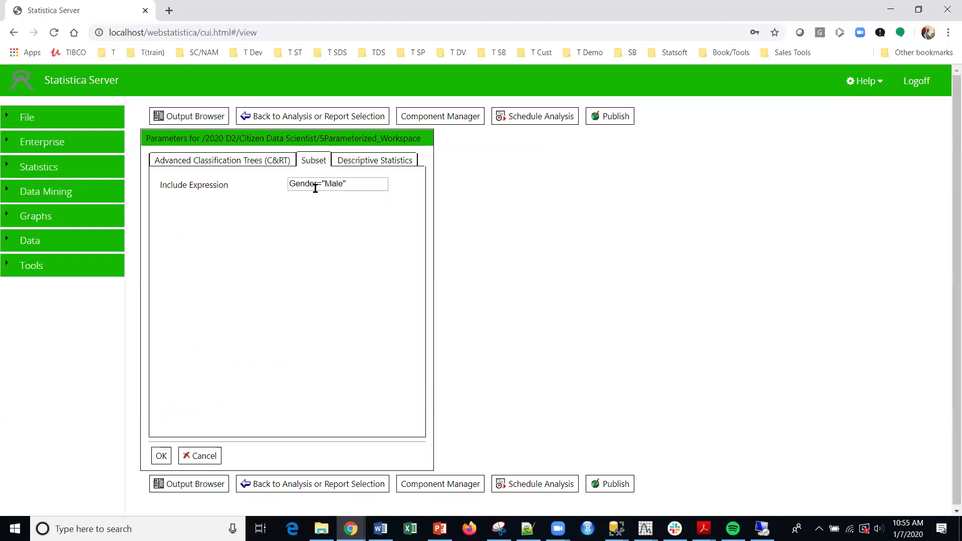
pyautogui.click(337, 183)
pyautogui.doubleClick(337, 184)
pyautogui.click(359, 161)
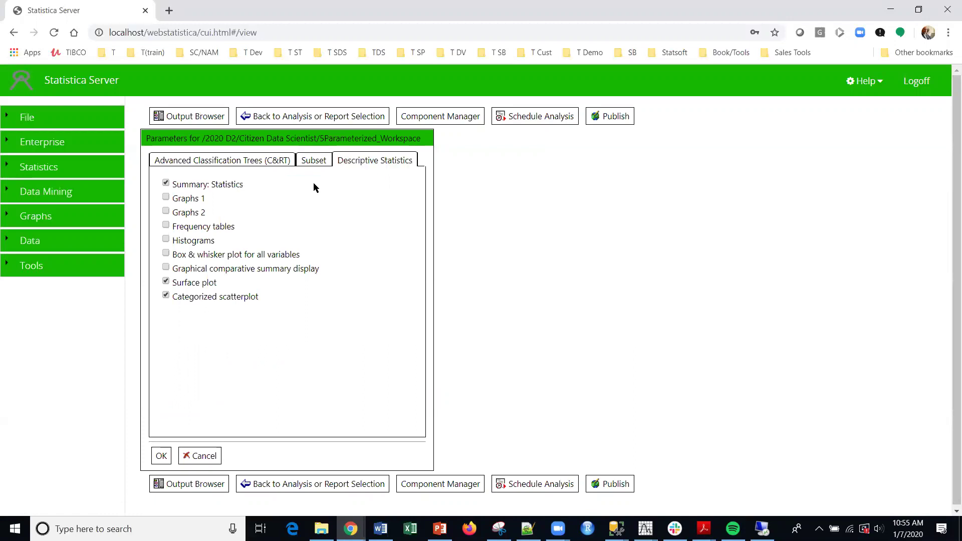
pyautogui.click(168, 198)
pyautogui.click(161, 455)
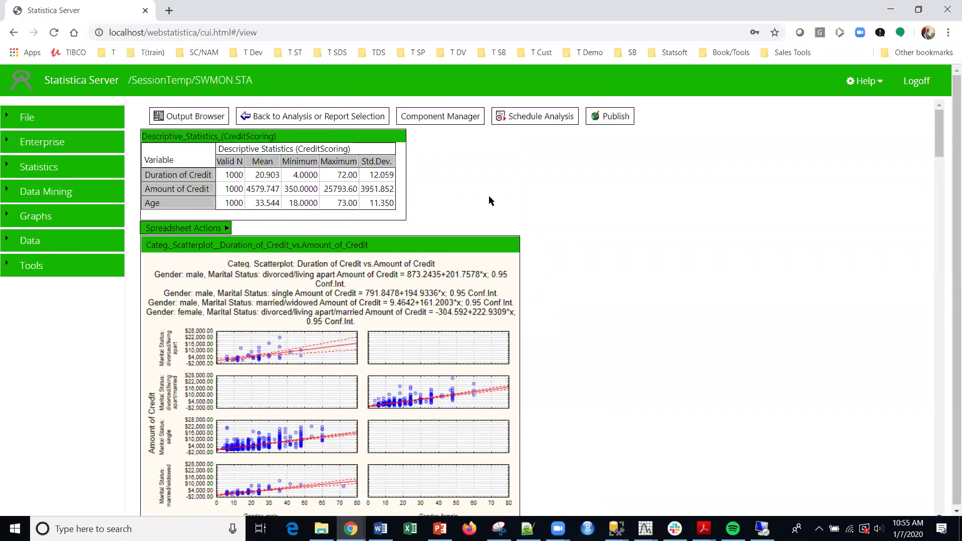
# Examine the output's descriptive statistics, scatterplot and 3D surface plot, best predictors, importance plot, and the C&RT tree graph, layout and terminal nodes
pyautogui.scroll(-3, 489, 195)
pyautogui.scroll(3, 490, 201)
pyautogui.scroll(-2, 482, 191)
pyautogui.scroll(2, 482, 190)
pyautogui.scroll(-7, 549, 177)
pyautogui.scroll(-3, 550, 176)
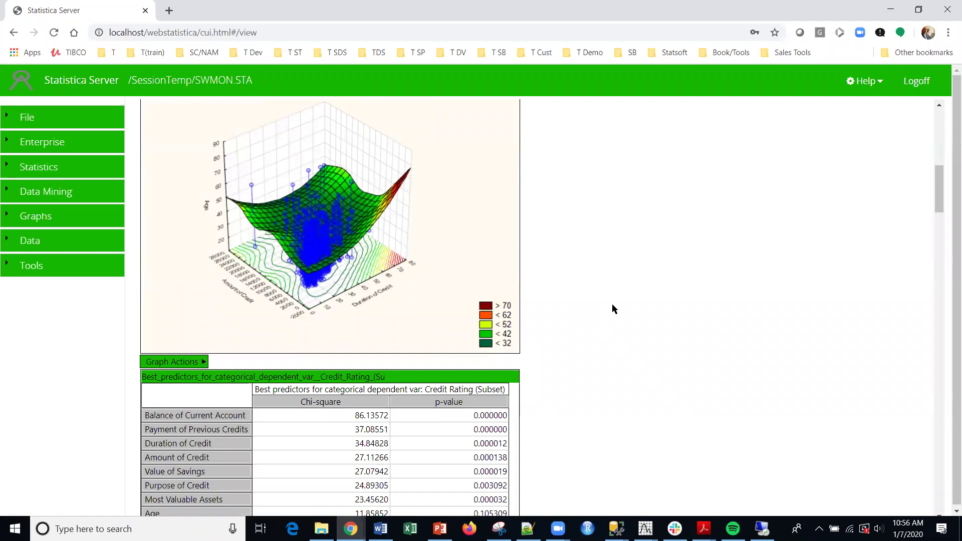
pyautogui.scroll(-5, 613, 308)
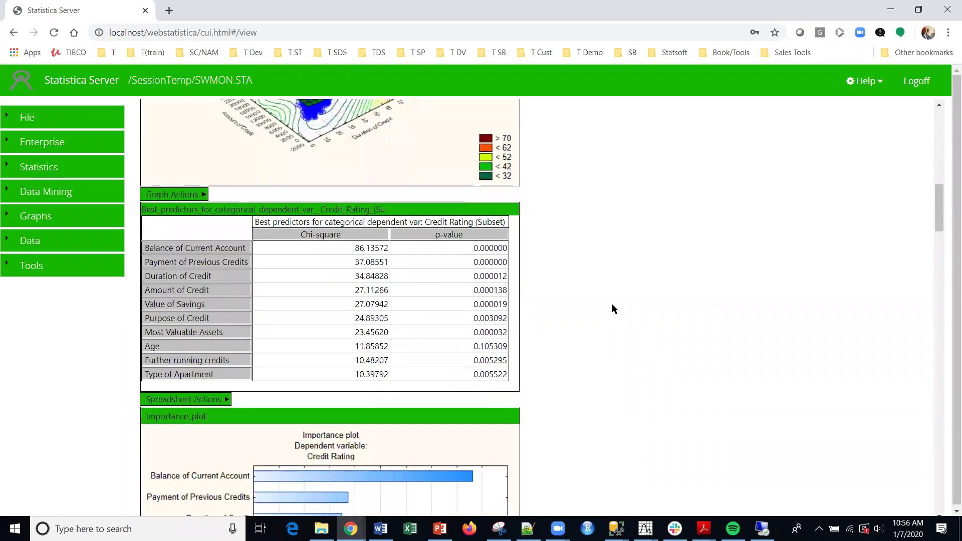
pyautogui.scroll(-3, 613, 308)
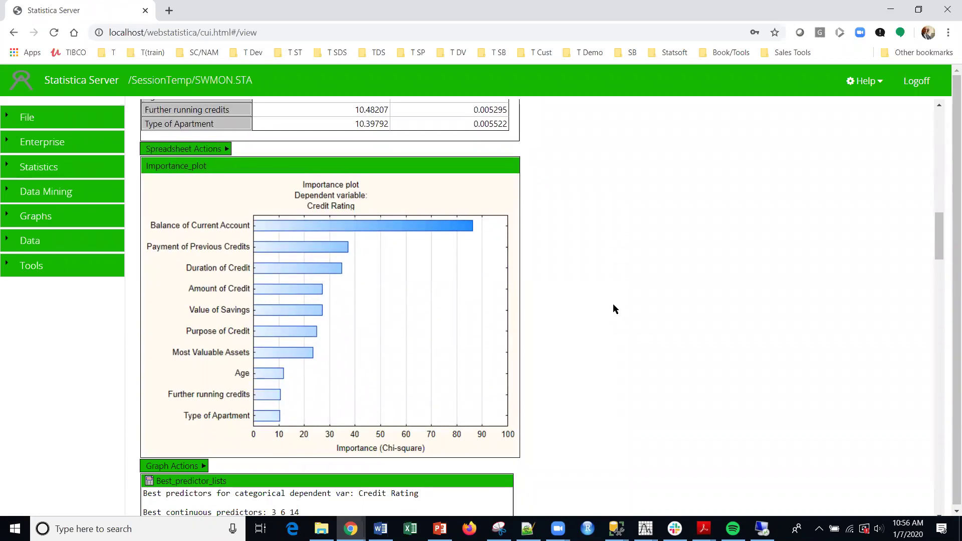
pyautogui.scroll(-3, 613, 304)
pyautogui.scroll(-5, 614, 309)
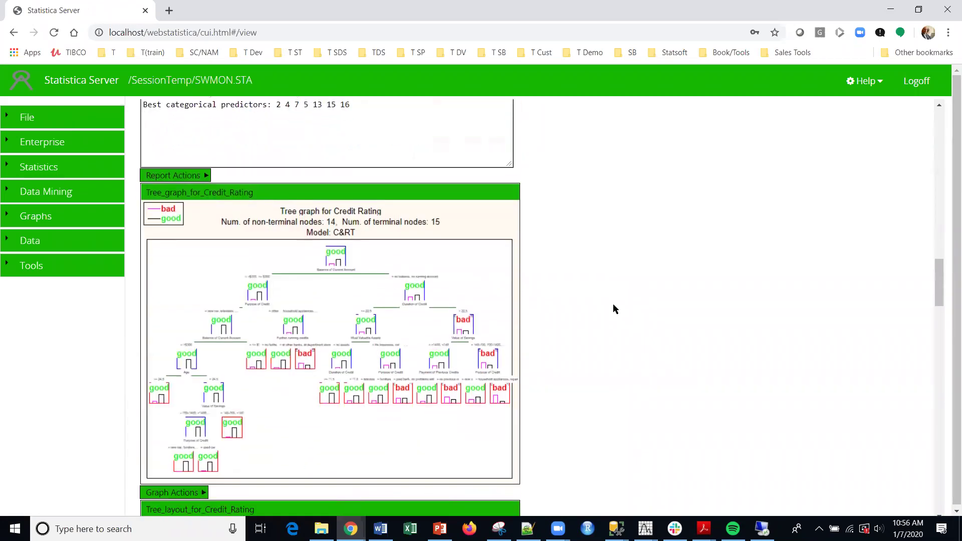
pyautogui.scroll(-4, 613, 309)
pyautogui.scroll(-10, 615, 309)
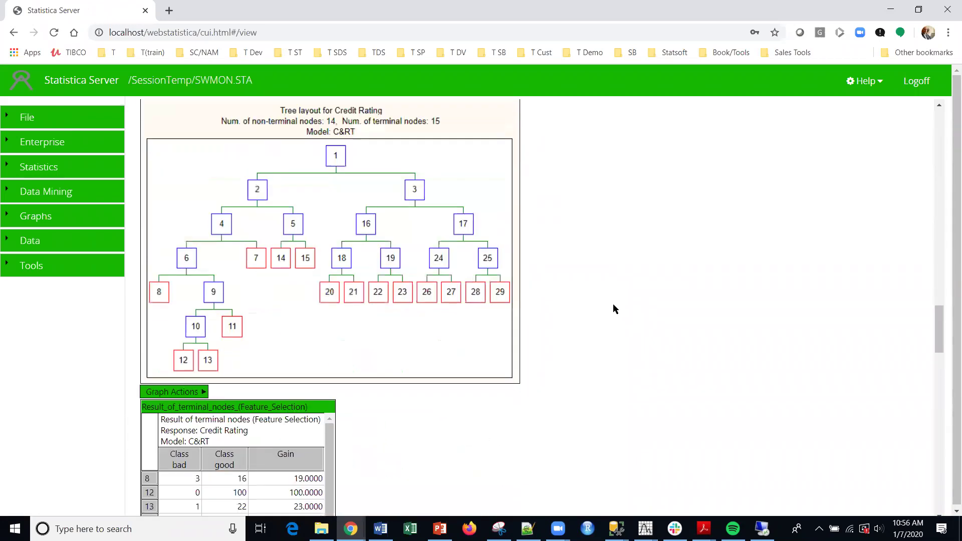
pyautogui.scroll(18, 616, 309)
pyautogui.scroll(15, 613, 303)
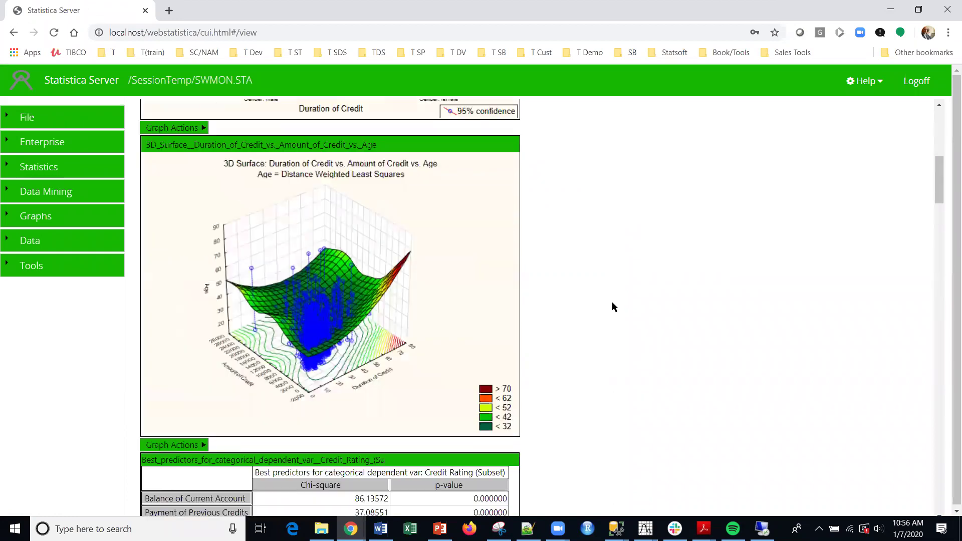